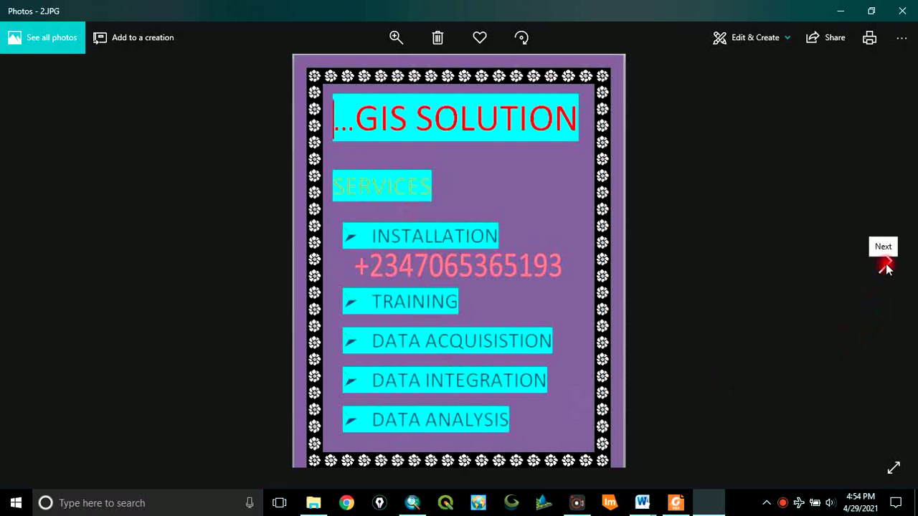
# View the exercise title slide 3.JPG in Photos
pyautogui.click(886, 266)
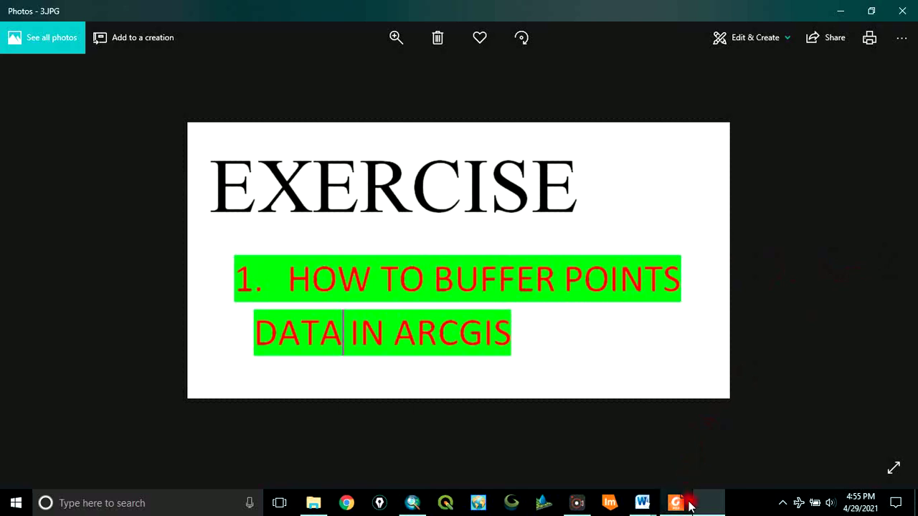
pyautogui.moveTo(707, 507)
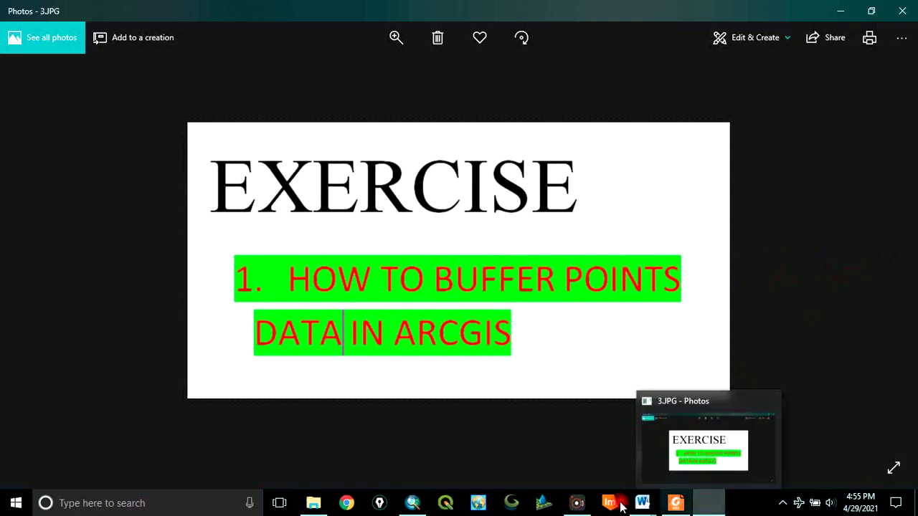
pyautogui.click(413, 504)
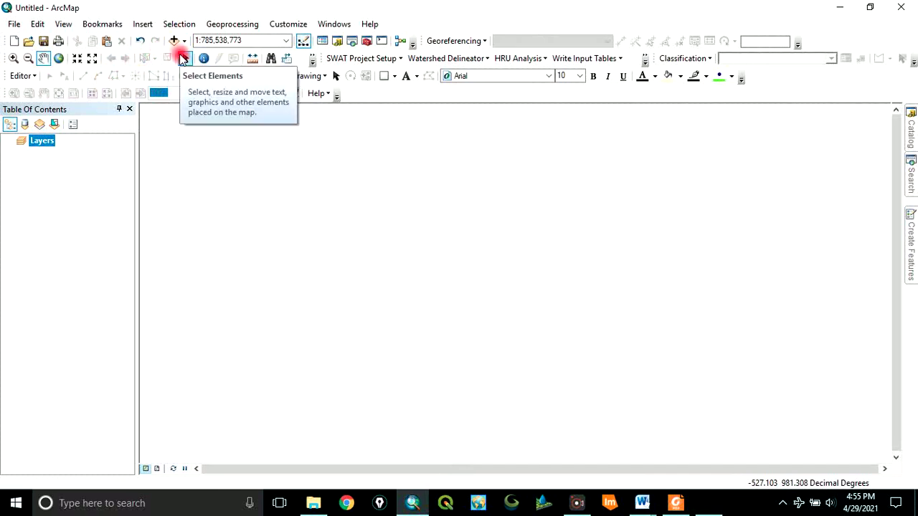
pyautogui.click(719, 504)
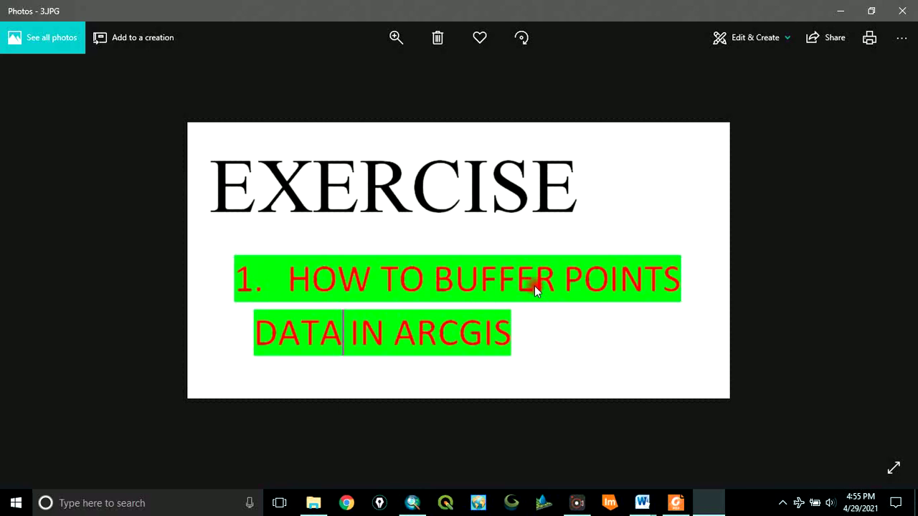
# Switch to ArcMap and add the school.shp point layer from the EXERCISE folder to the map
pyautogui.click(424, 501)
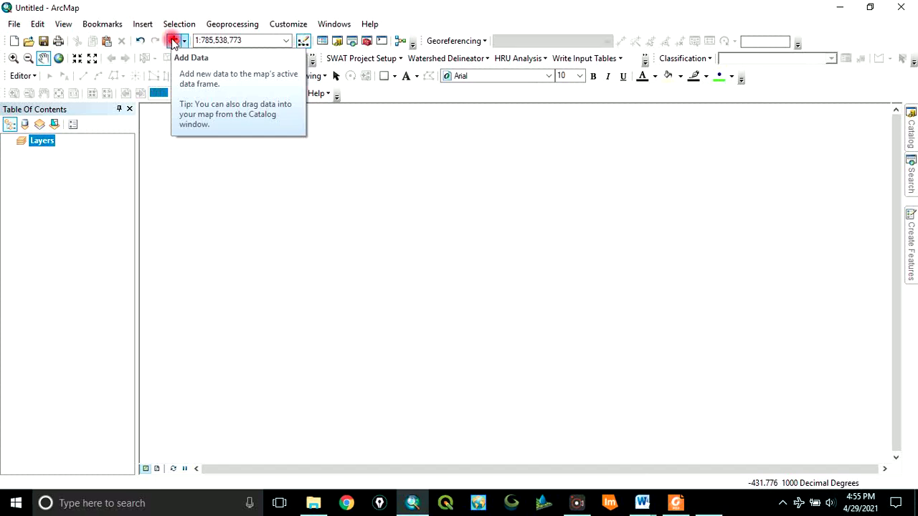
pyautogui.click(173, 41)
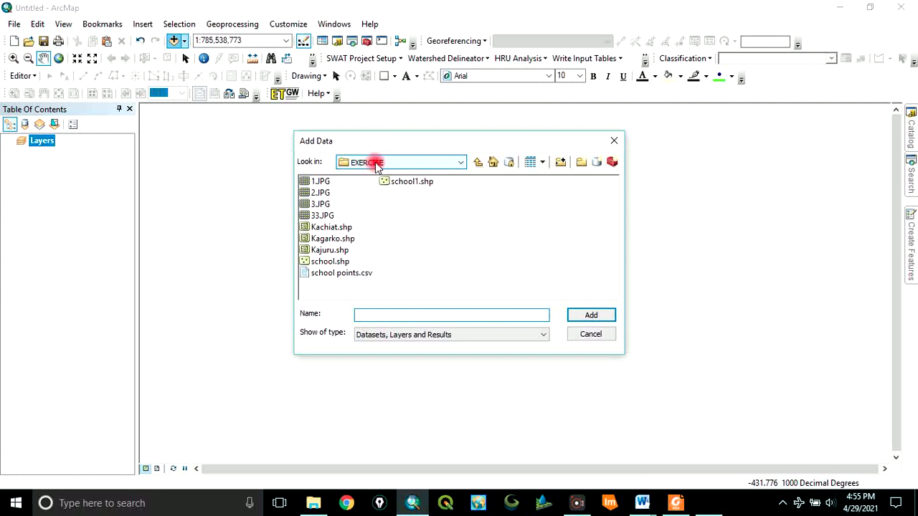
pyautogui.click(329, 265)
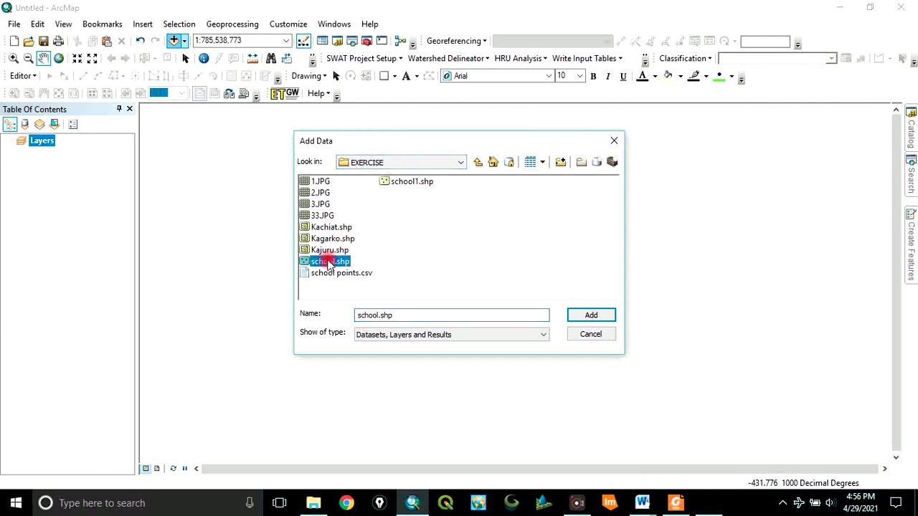
pyautogui.click(582, 317)
pyautogui.click(549, 311)
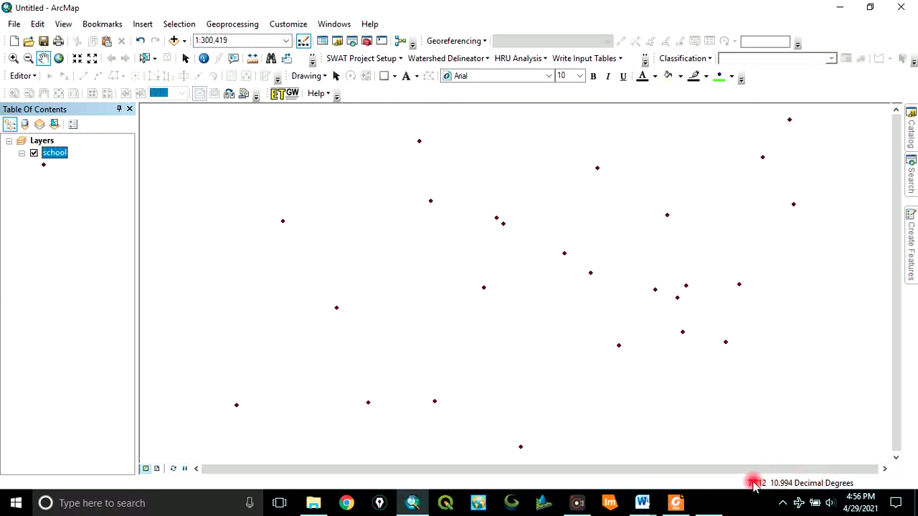
# Set the Layers data frame's display units to Meters in its general properties
pyautogui.rightClick(43, 142)
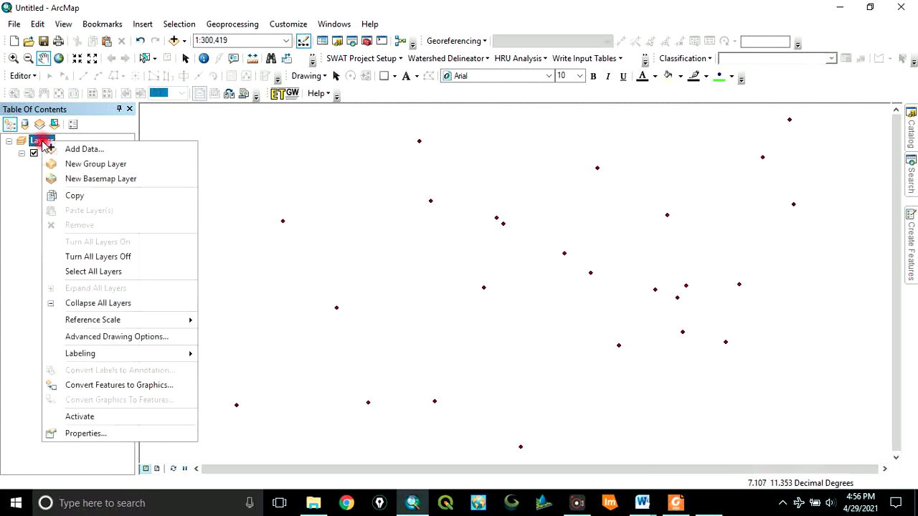
pyautogui.click(85, 434)
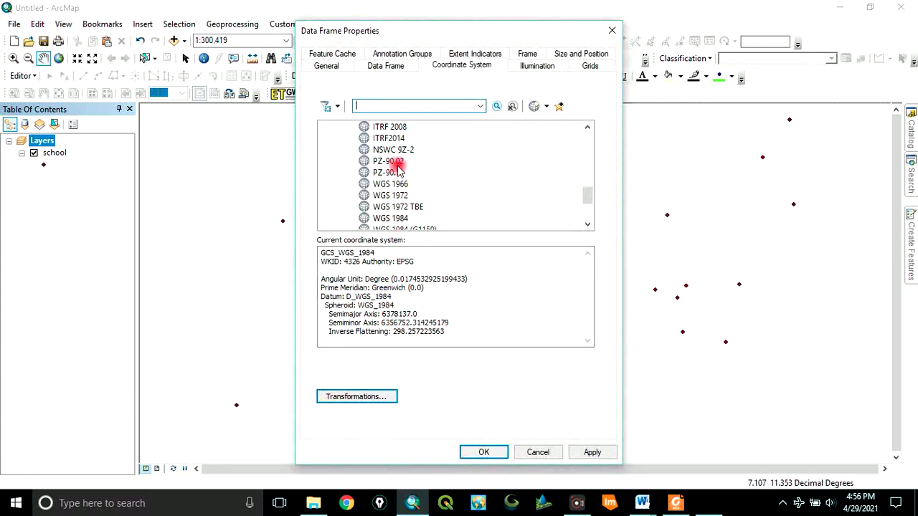
pyautogui.click(327, 63)
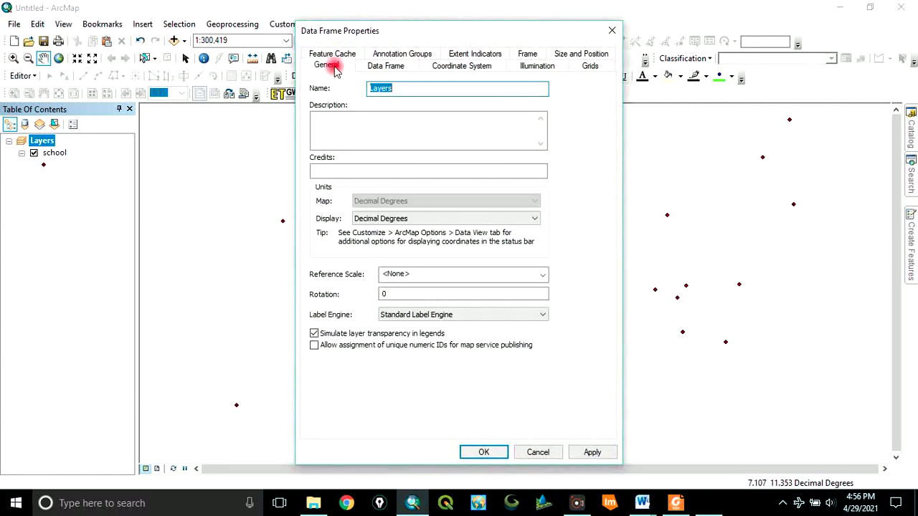
pyautogui.click(394, 220)
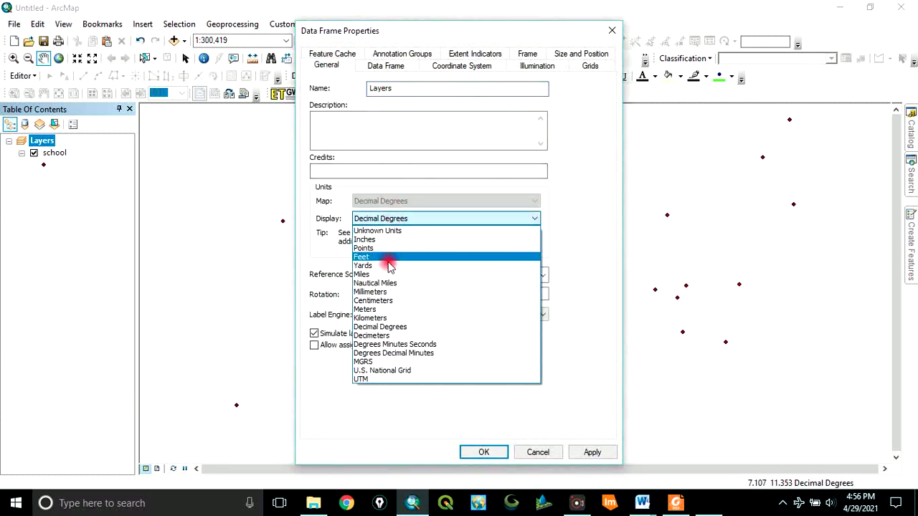
pyautogui.click(367, 308)
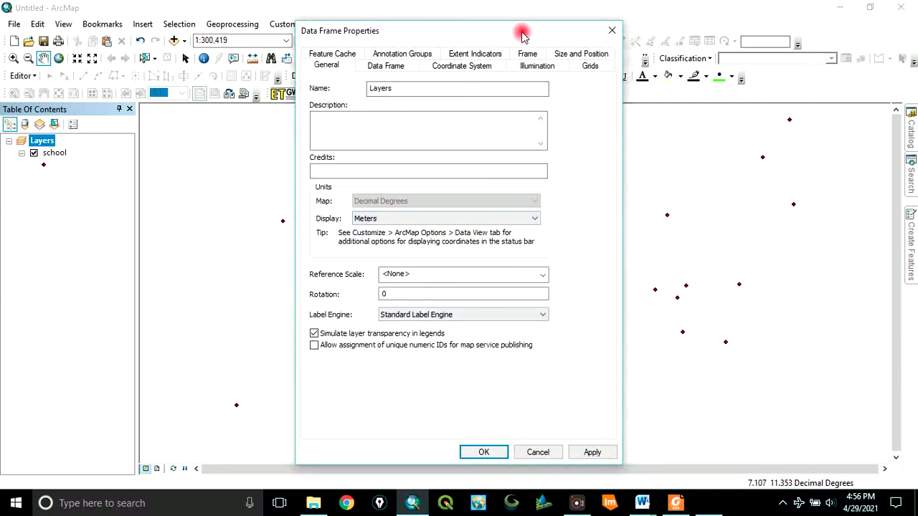
pyautogui.moveTo(523, 31); pyautogui.dragTo(515, 11)
pyautogui.click(490, 432)
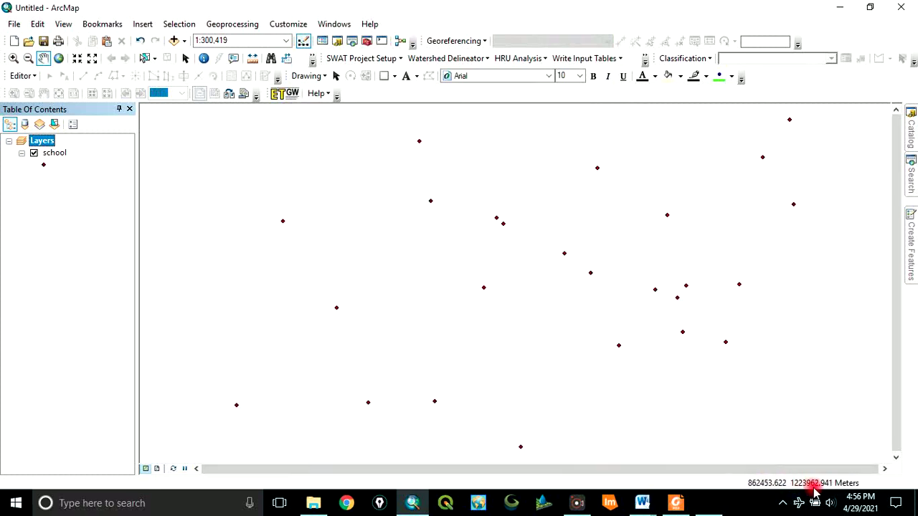
pyautogui.click(710, 502)
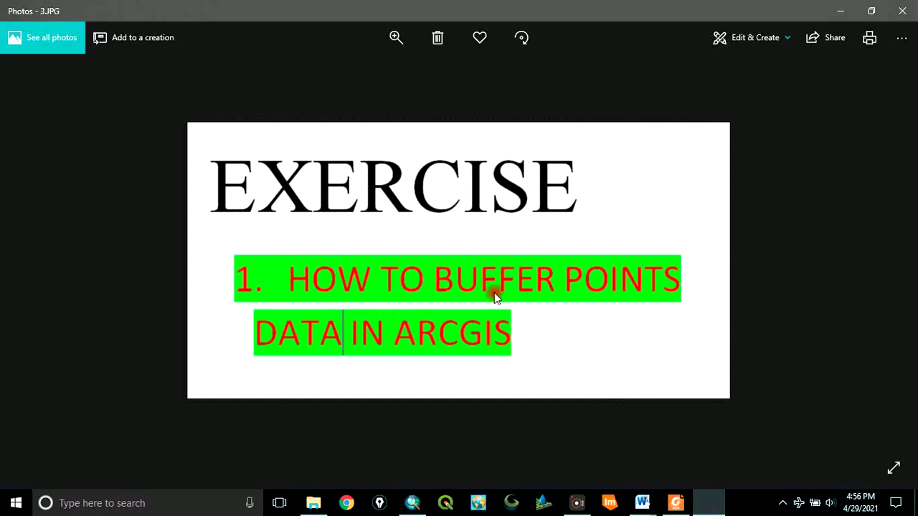
pyautogui.click(706, 501)
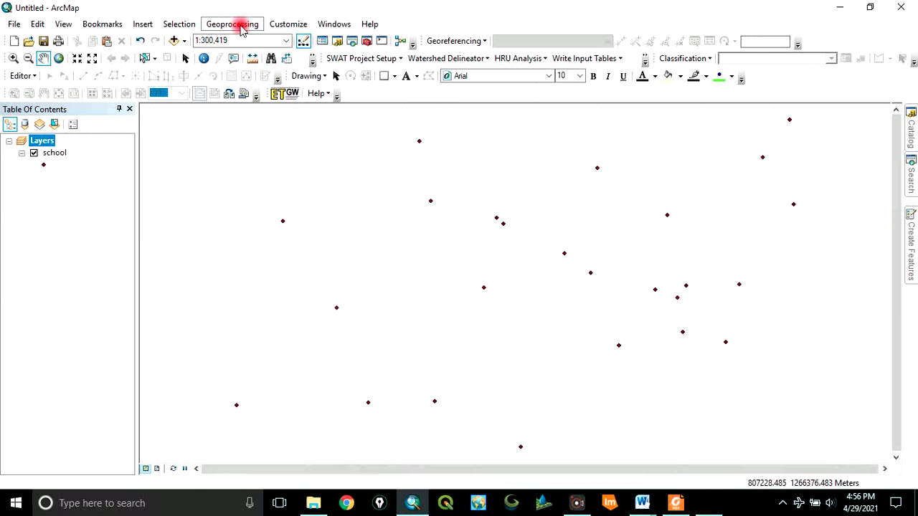
# Start the Buffer tool with school as the input features and save the output feature class as buffer in the EXERCISE folder
pyautogui.click(237, 24)
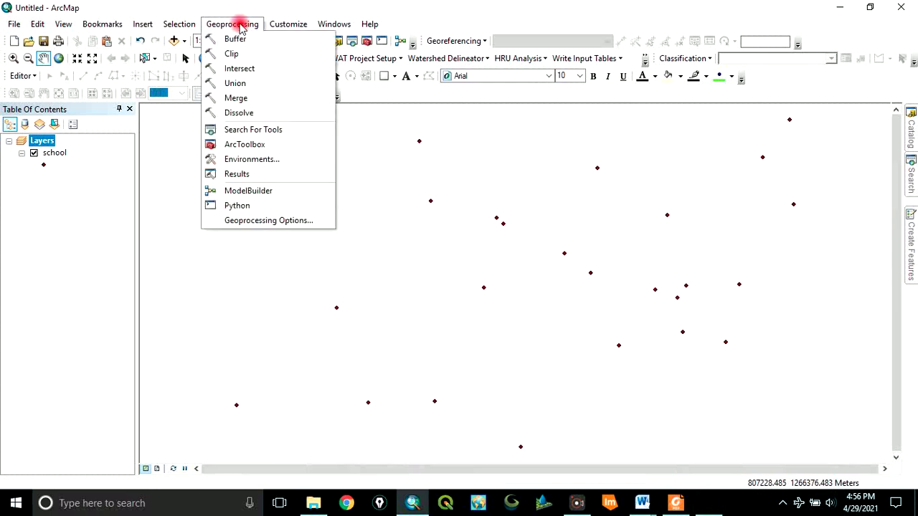
pyautogui.click(237, 40)
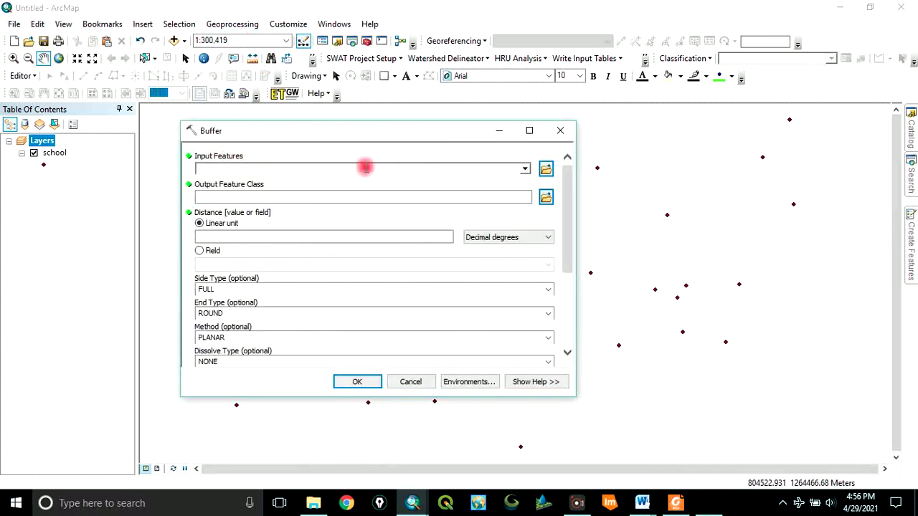
pyautogui.click(524, 170)
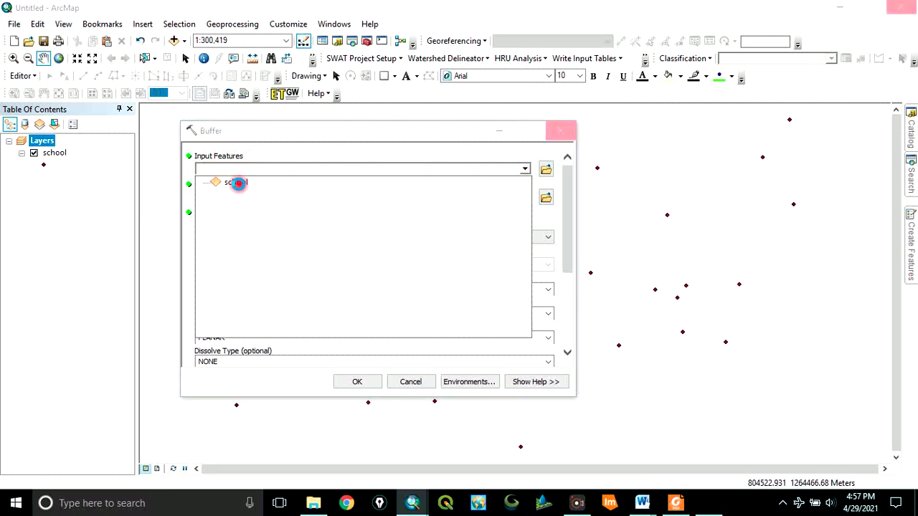
pyautogui.click(236, 183)
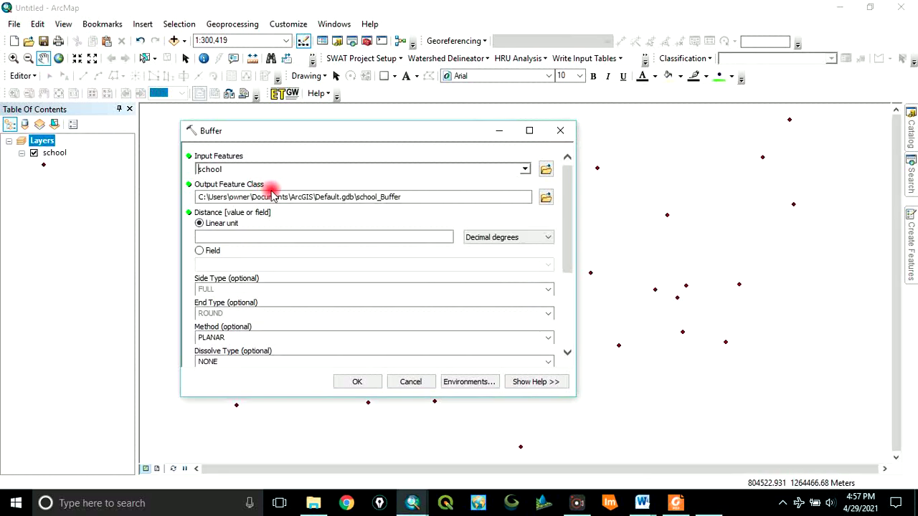
pyautogui.click(544, 199)
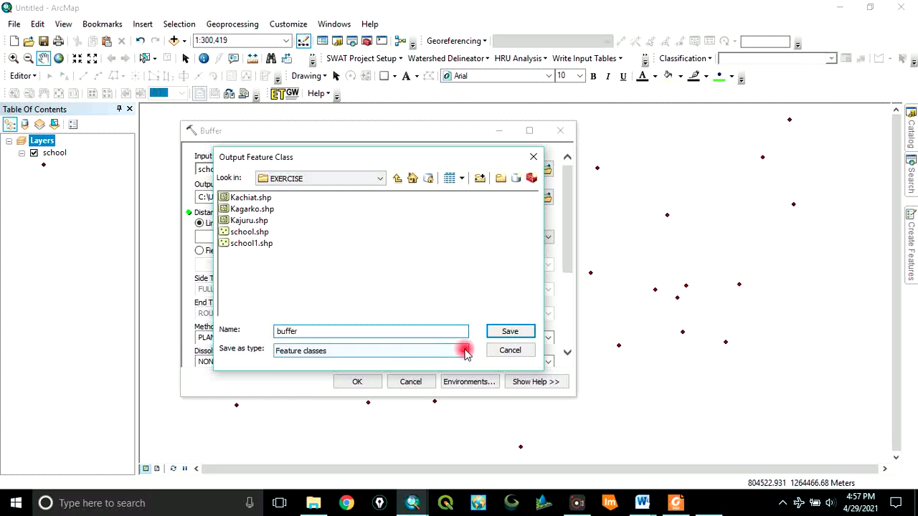
pyautogui.click(507, 331)
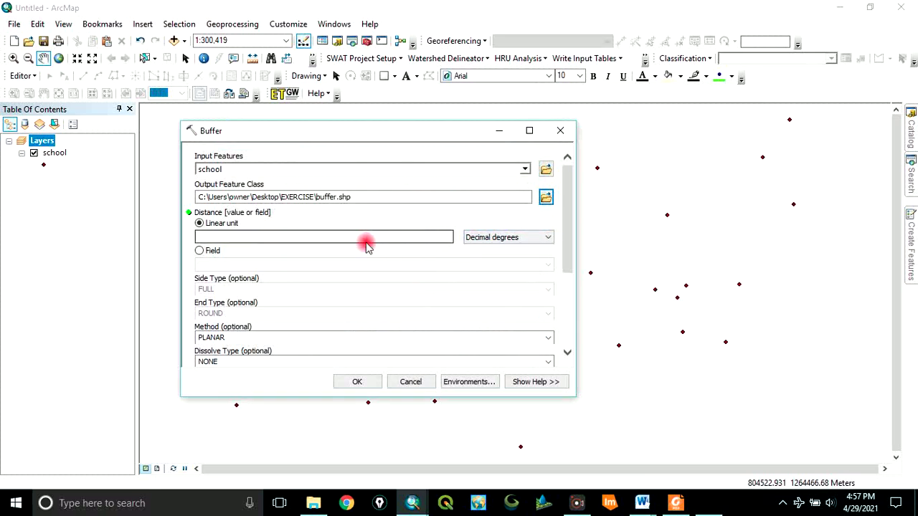
# Set the linear buffer distance to 2000 Meters and run the Buffer tool on the school points
pyautogui.click(548, 238)
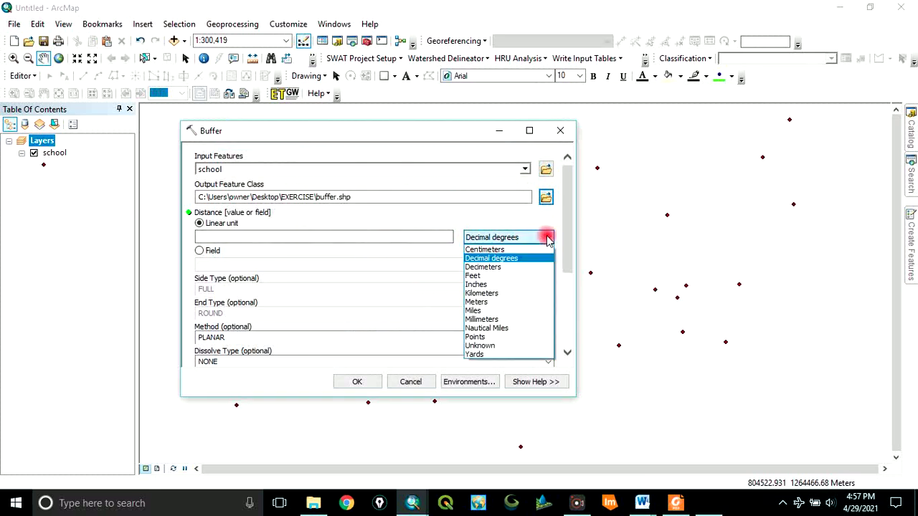
pyautogui.click(476, 302)
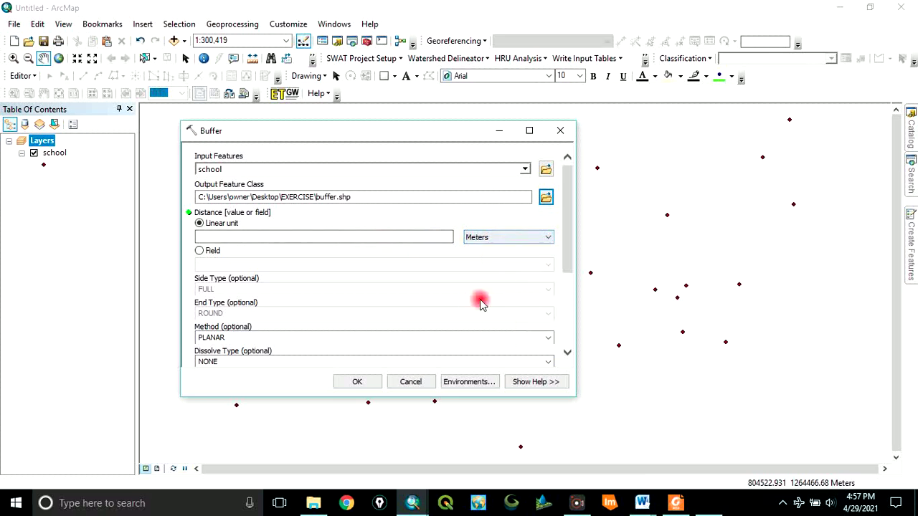
pyautogui.click(431, 238)
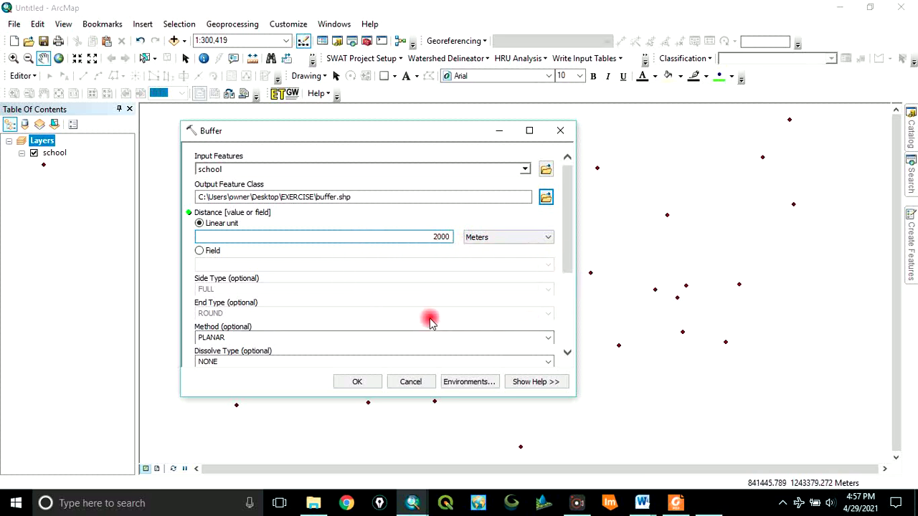
pyautogui.click(366, 382)
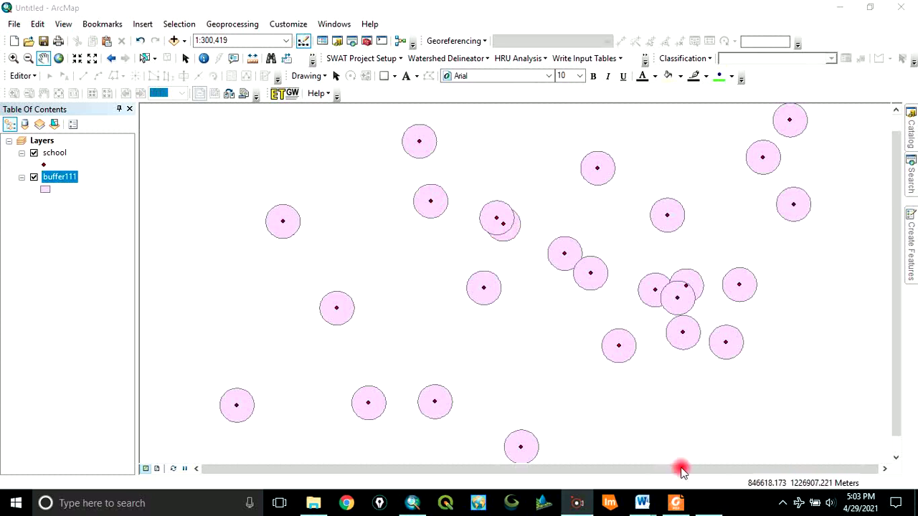
# Switch to Photos and go back to the contact details slide 1.JPG
pyautogui.click(713, 508)
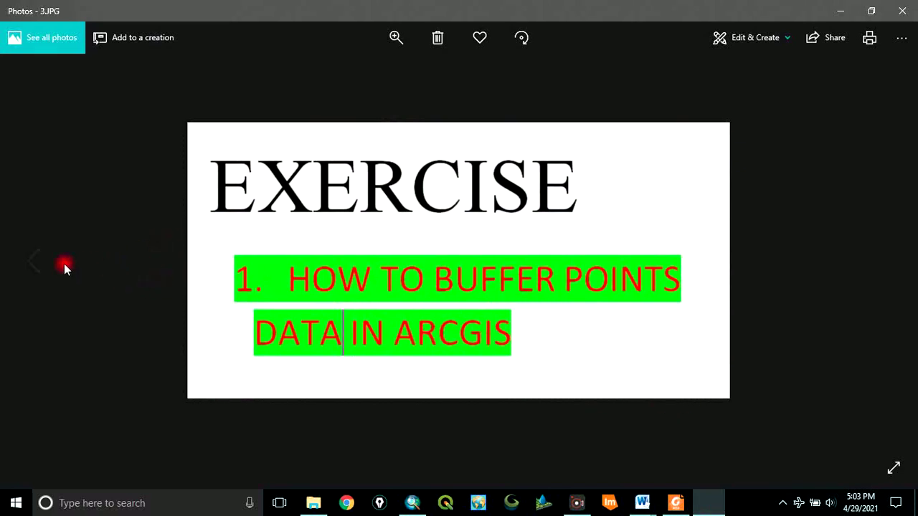
pyautogui.click(41, 259)
pyautogui.click(41, 259)
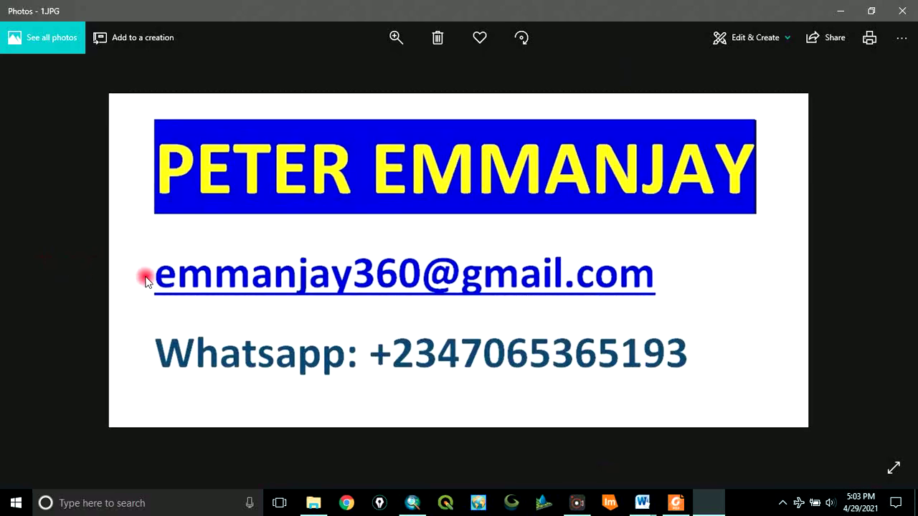